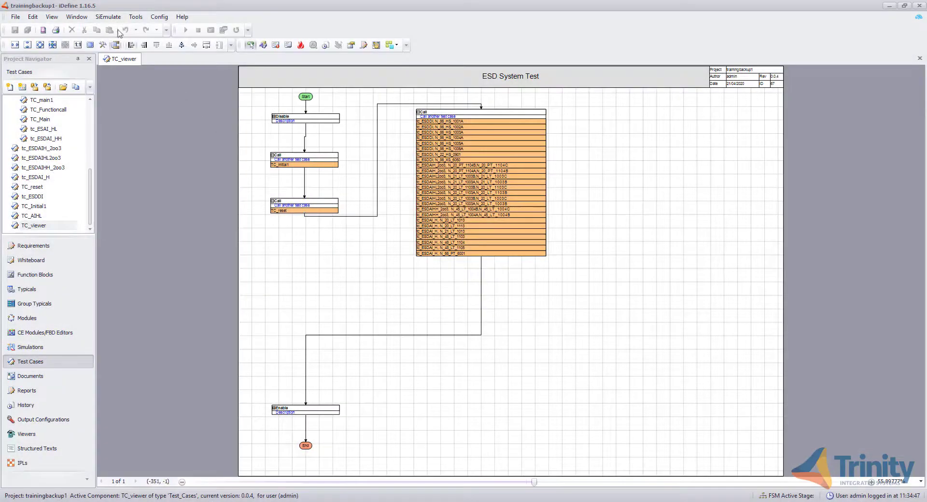
Step: Load revision 1.0.1 of output configuration oc_PLC1 into the SiEmulate Controller, start the emulation and minimize the controller
{"action": "left_click", "coordinate": [108, 18]}
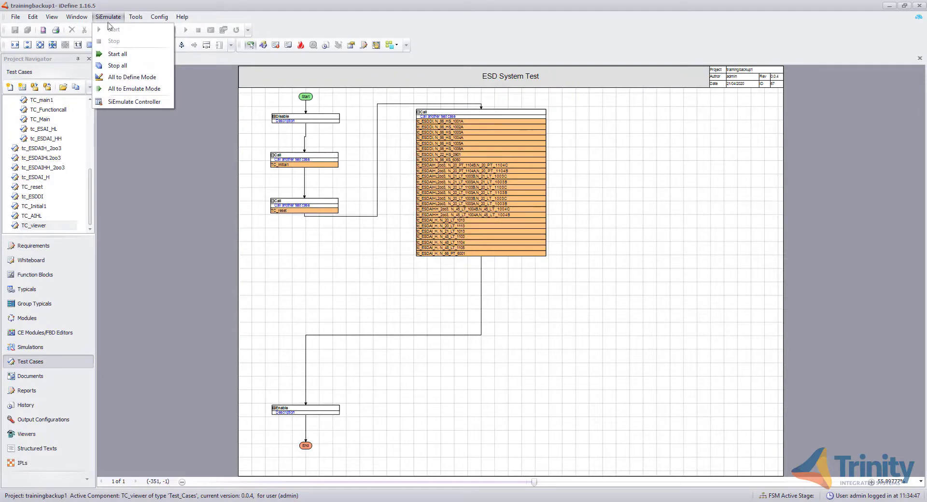
{"action": "left_click", "coordinate": [121, 101]}
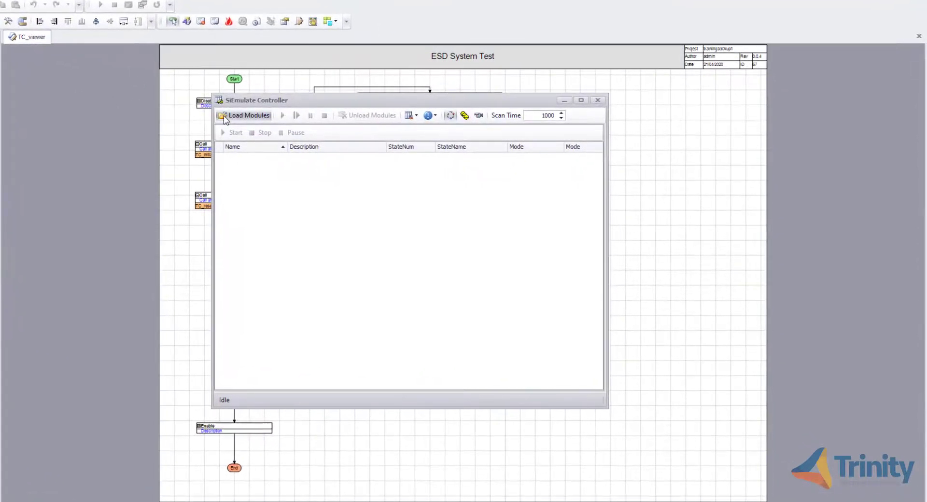
{"action": "left_click", "coordinate": [224, 115]}
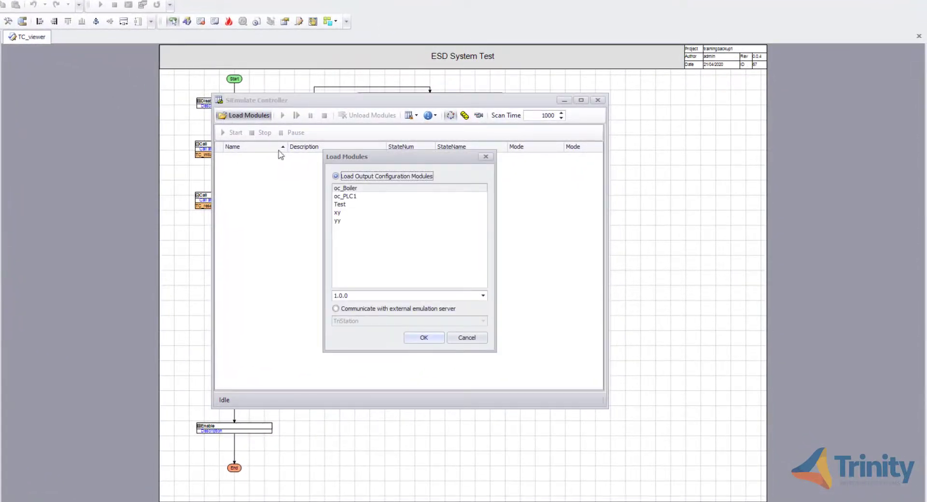
{"action": "left_click", "coordinate": [352, 196]}
{"action": "left_click", "coordinate": [441, 296]}
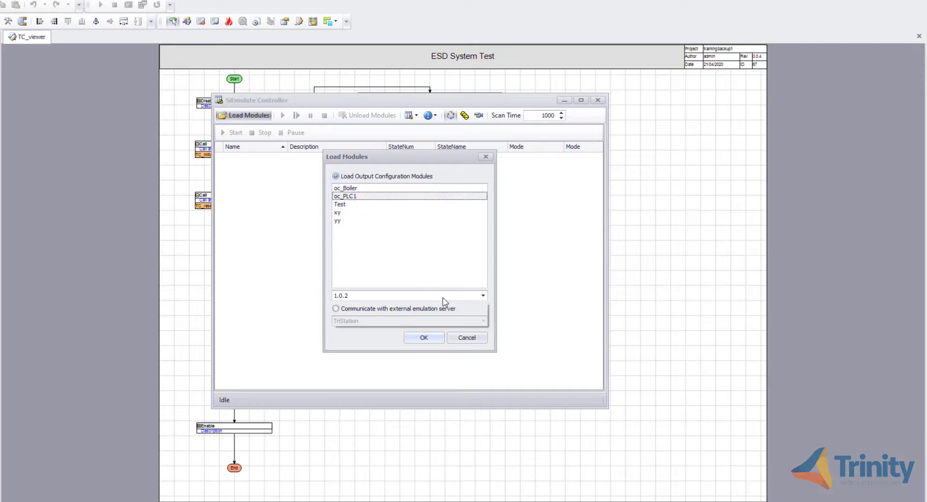
{"action": "left_click", "coordinate": [439, 313]}
{"action": "left_click", "coordinate": [424, 337]}
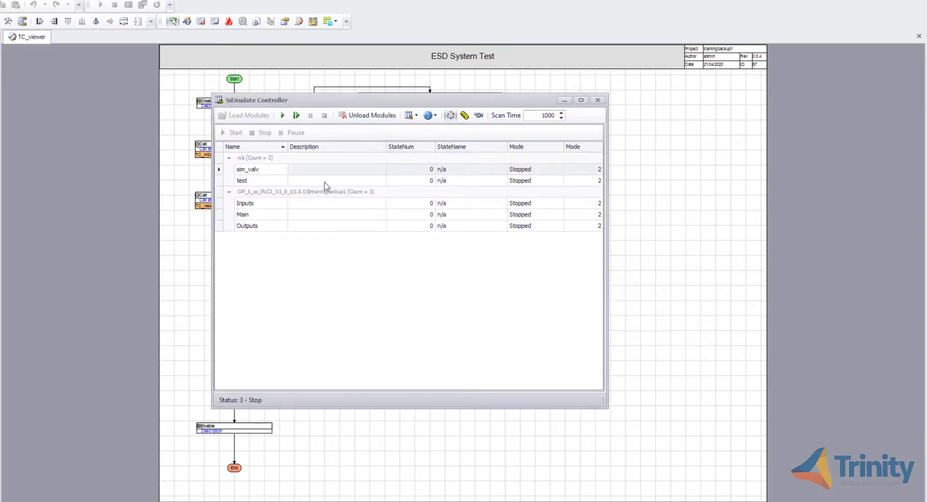
{"action": "left_click", "coordinate": [282, 116]}
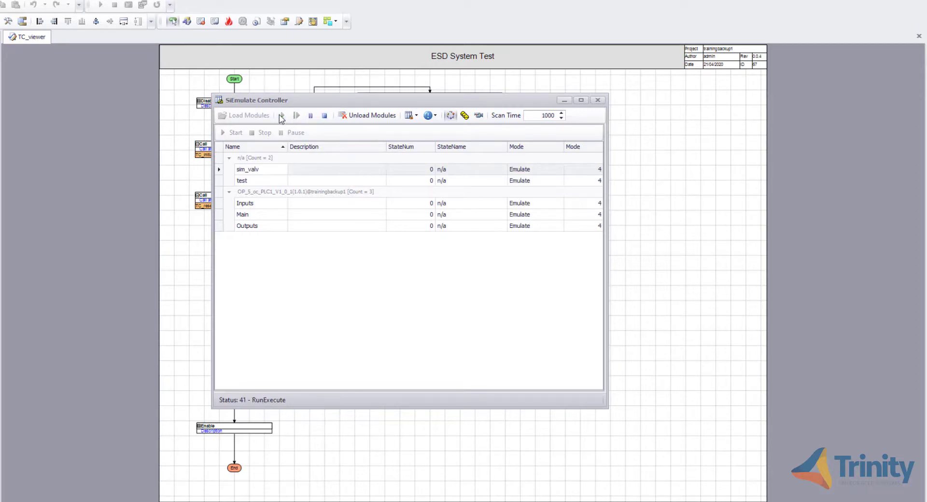
{"action": "left_click", "coordinate": [564, 101]}
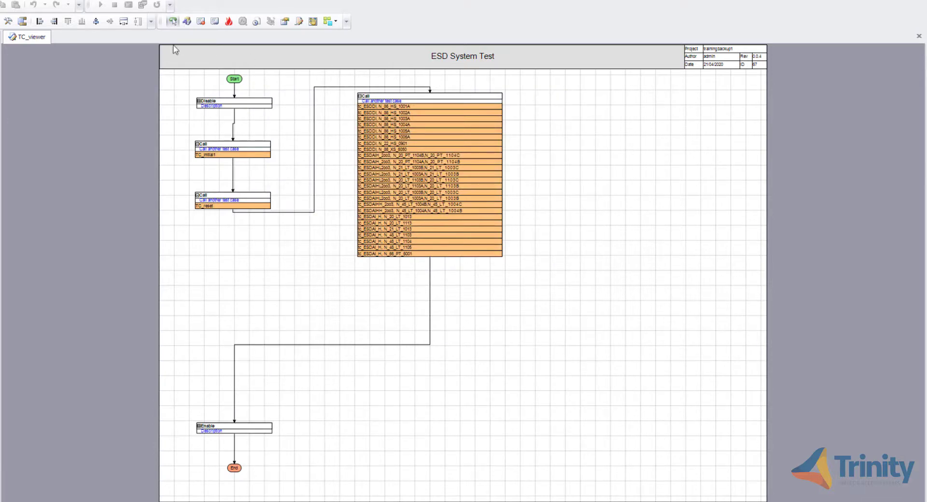
Step: Build the test case commands for TC_viewer and run the whole test script
{"action": "left_click", "coordinate": [8, 22]}
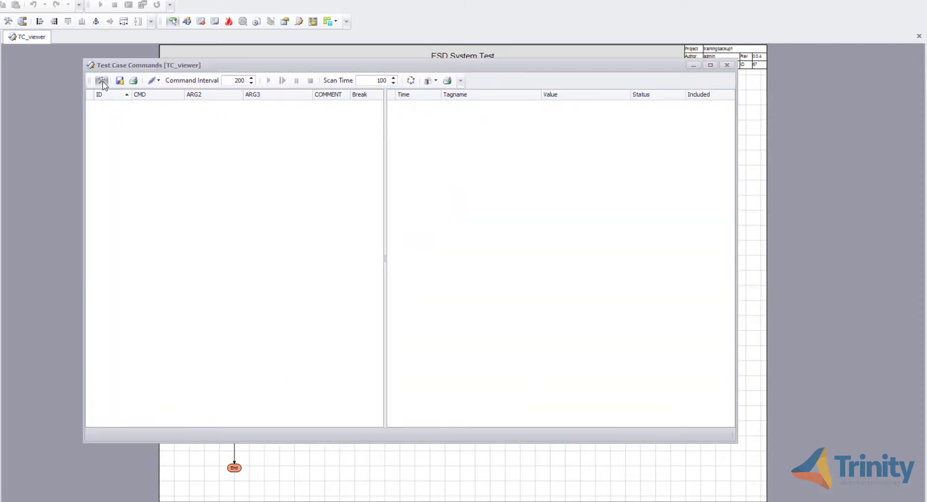
{"action": "left_click", "coordinate": [102, 81]}
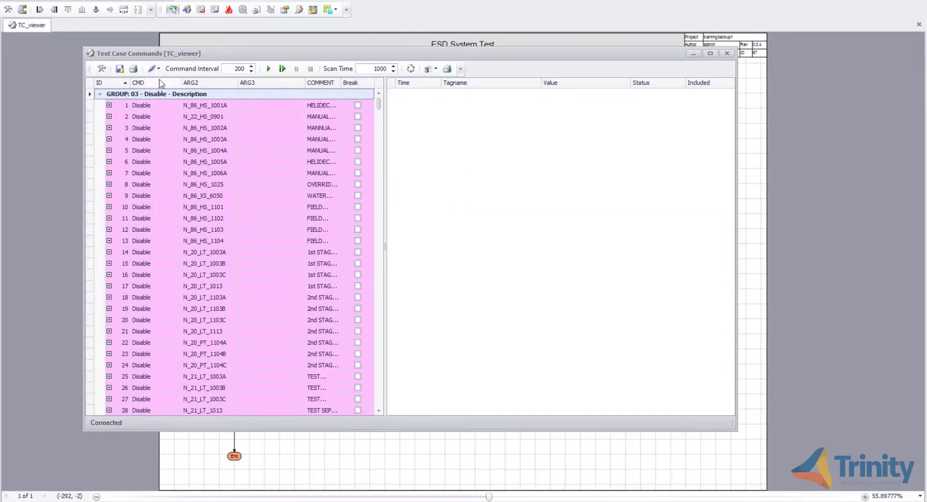
{"action": "left_click", "coordinate": [269, 72]}
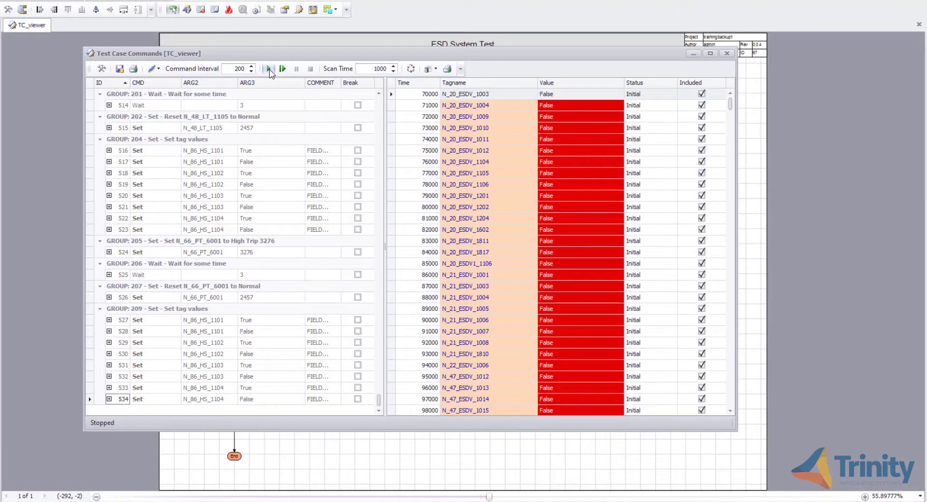
Step: Create a scripts and results archive with the description "ESD Test results 1"
{"action": "left_click", "coordinate": [432, 70]}
{"action": "left_click", "coordinate": [447, 83]}
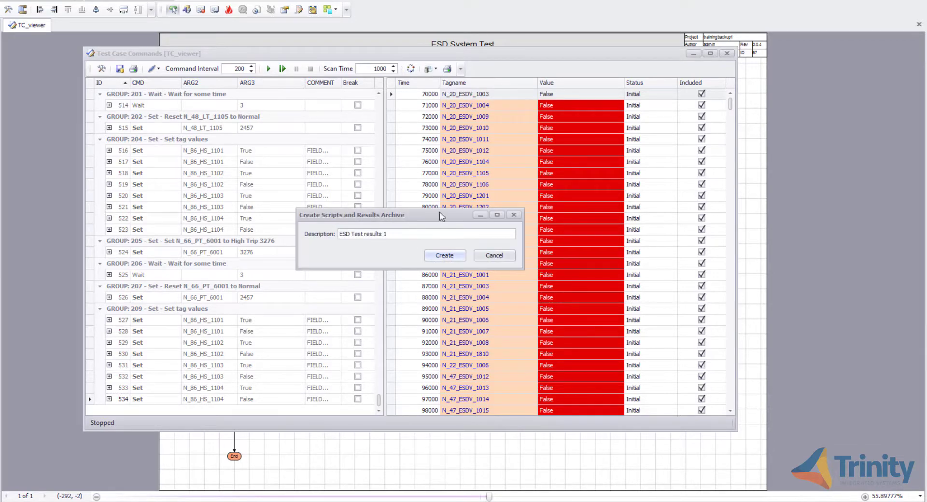
{"action": "left_click", "coordinate": [439, 258]}
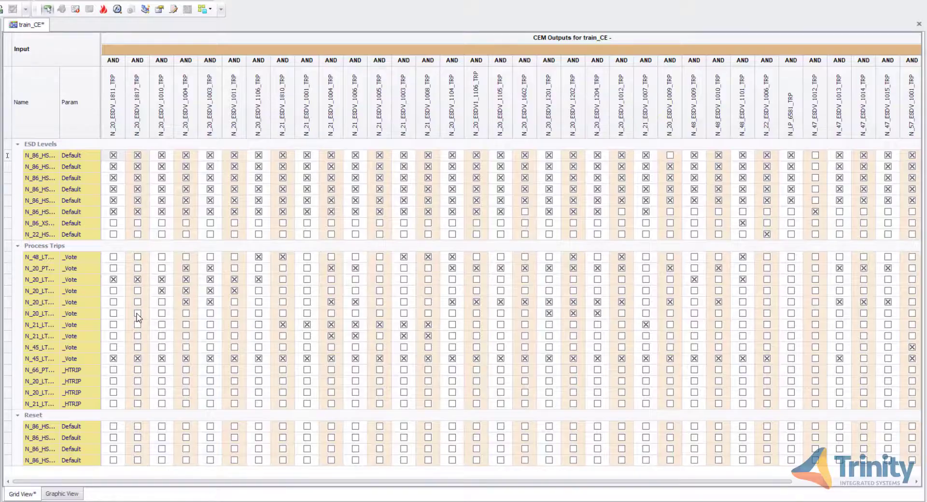
Step: Clear all marked ESD Levels and Process Trips causes for output N_20_ESDV_1811_TRP in the train_CE cause-and-effect matrix
{"action": "left_click", "coordinate": [113, 156]}
{"action": "left_click", "coordinate": [114, 167]}
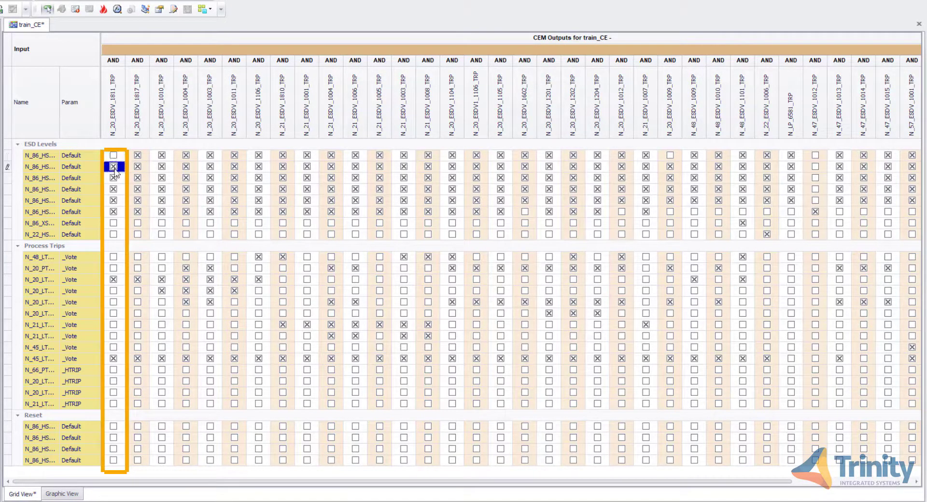
{"action": "left_click", "coordinate": [114, 178]}
{"action": "left_click", "coordinate": [114, 189]}
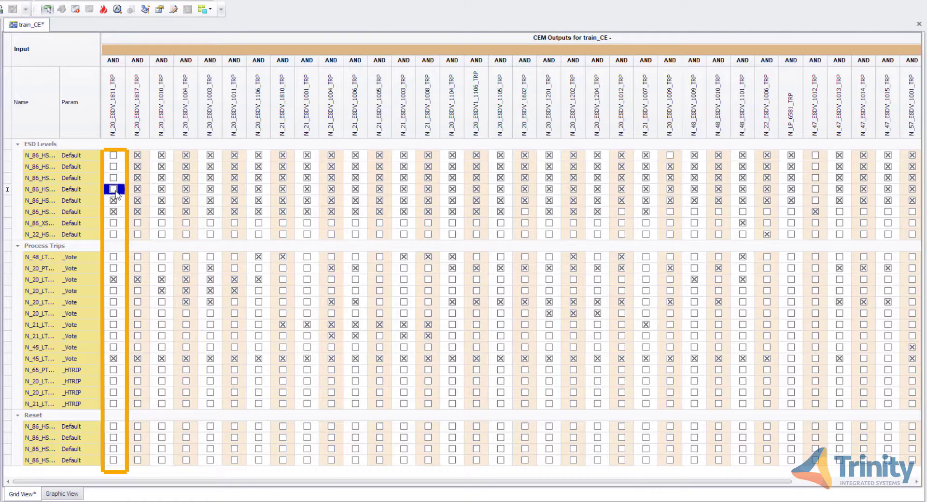
{"action": "left_click", "coordinate": [114, 200]}
{"action": "left_click", "coordinate": [114, 212]}
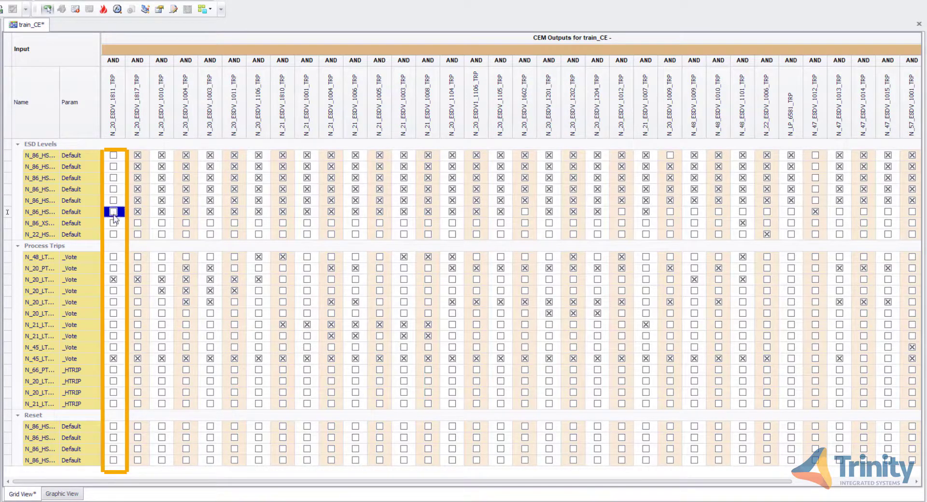
{"action": "left_click", "coordinate": [115, 280]}
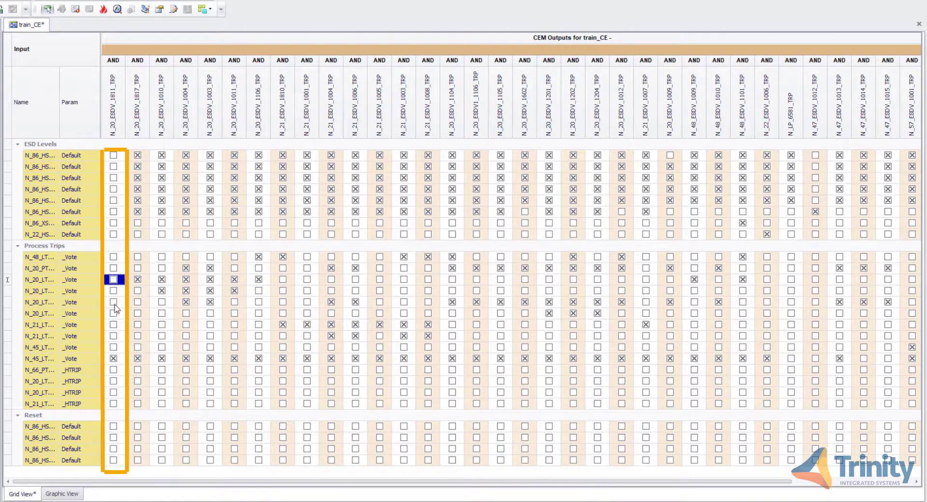
{"action": "left_click", "coordinate": [114, 359]}
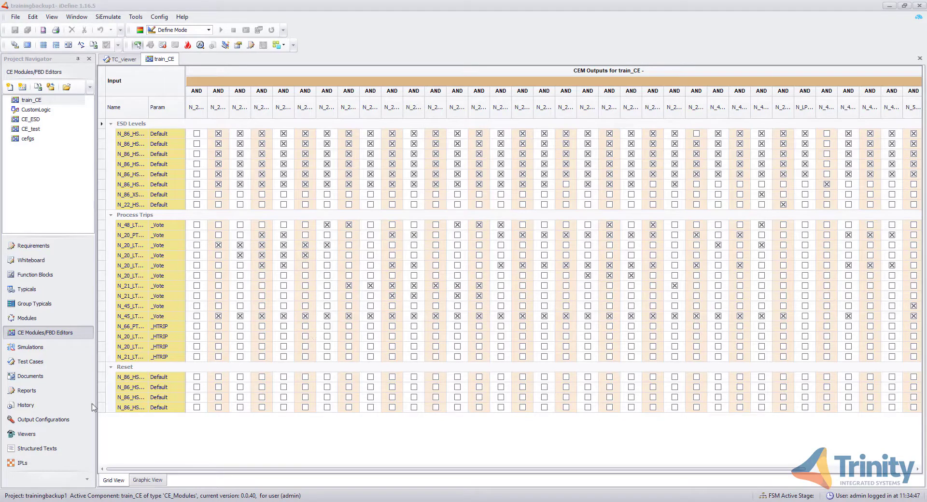
Step: Open the oc_PLC1 output configuration with build revision 1.0.2
{"action": "left_click", "coordinate": [59, 419]}
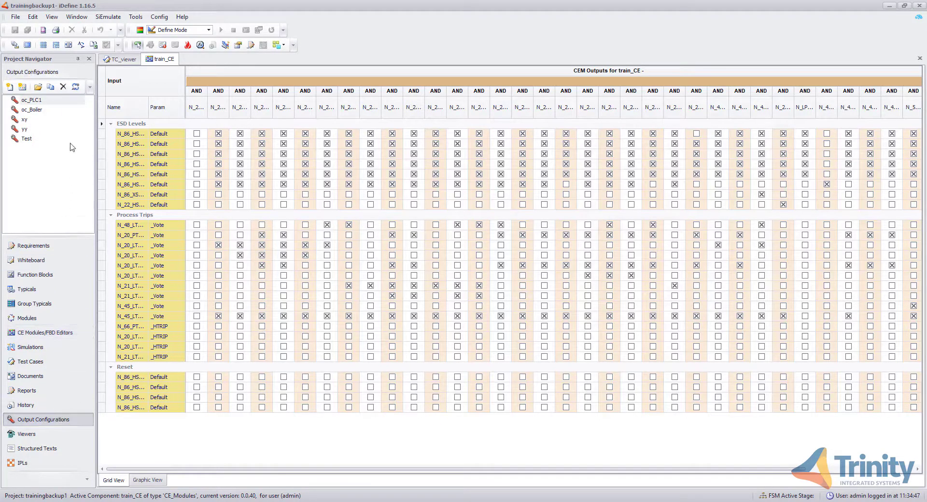
{"action": "double_click", "coordinate": [72, 100]}
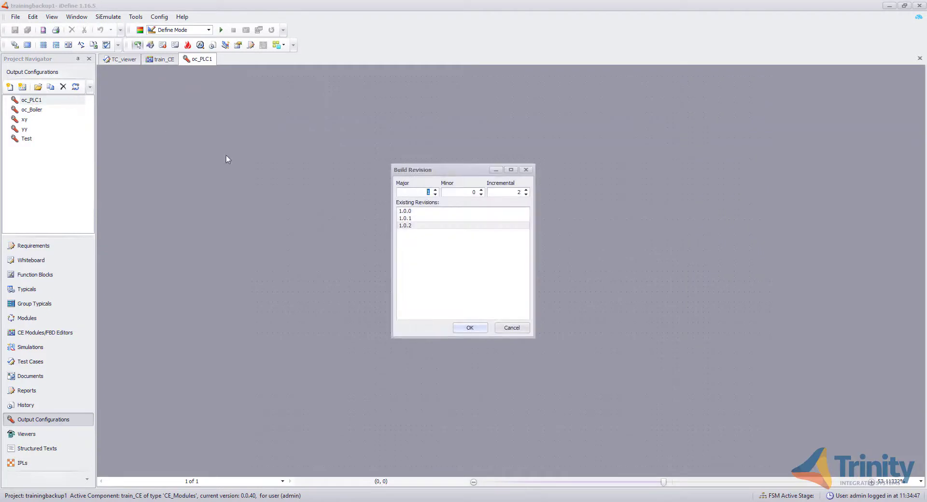
{"action": "left_click", "coordinate": [404, 219]}
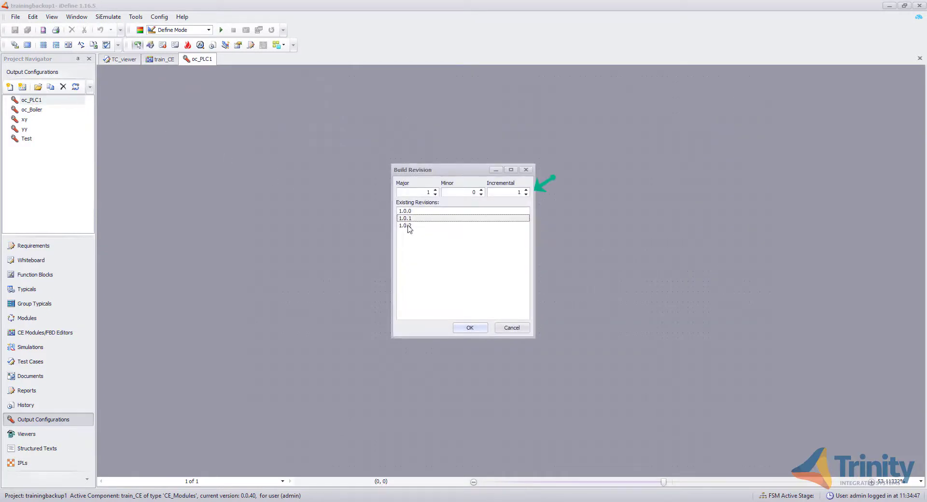
{"action": "left_click", "coordinate": [409, 227]}
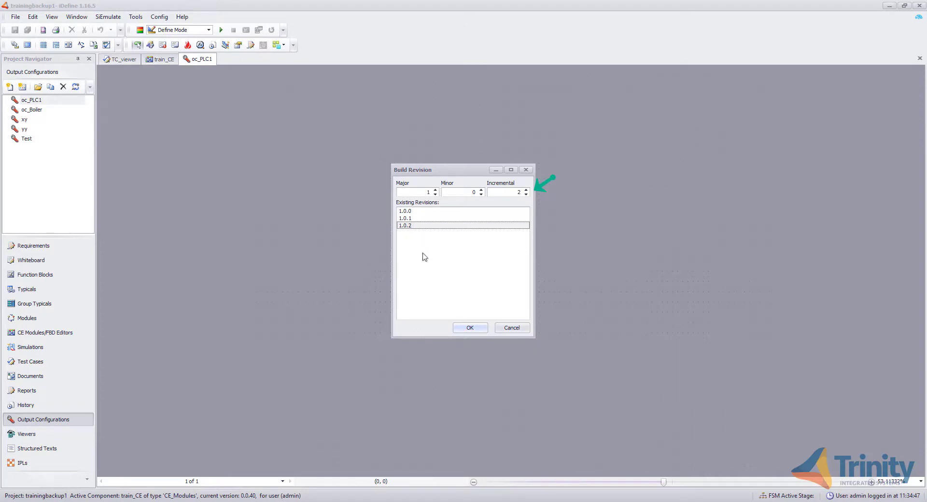
{"action": "left_click", "coordinate": [470, 328]}
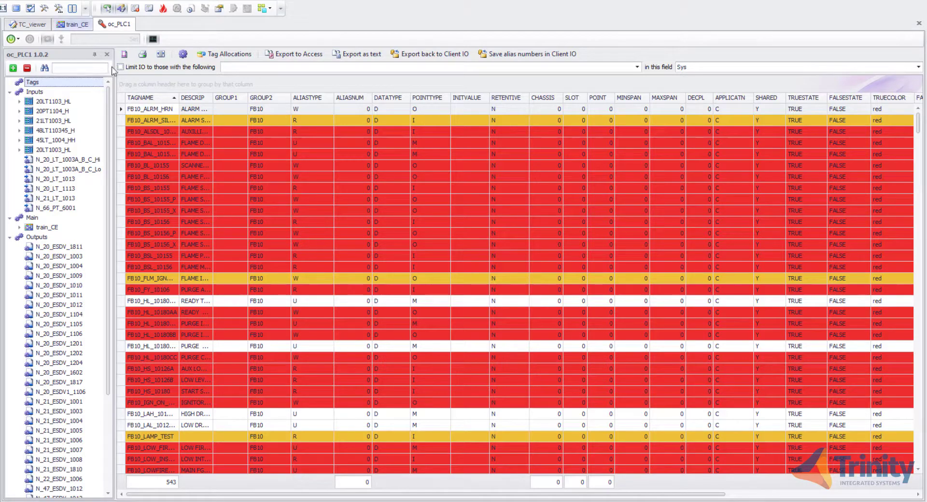
Step: Build the oc_PLC1 output configuration with the preset build options and close the building progress report
{"action": "left_click", "coordinate": [45, 9]}
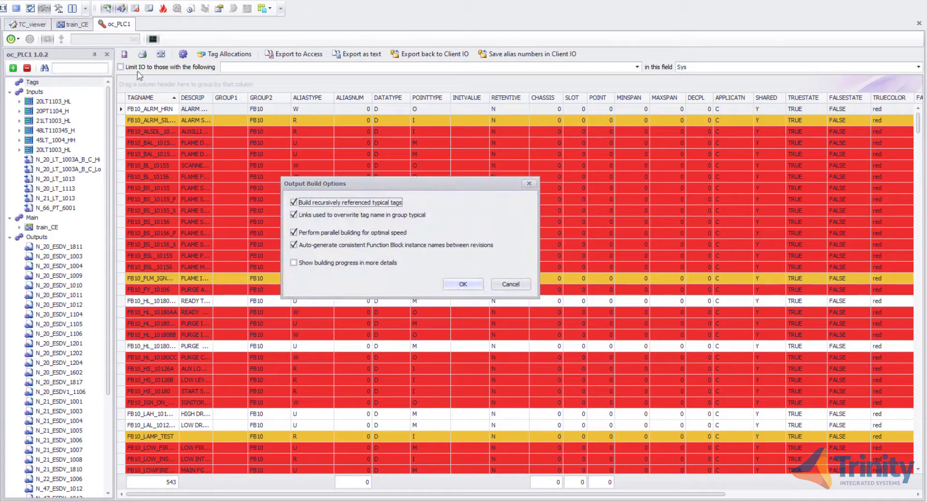
{"action": "left_click", "coordinate": [458, 286]}
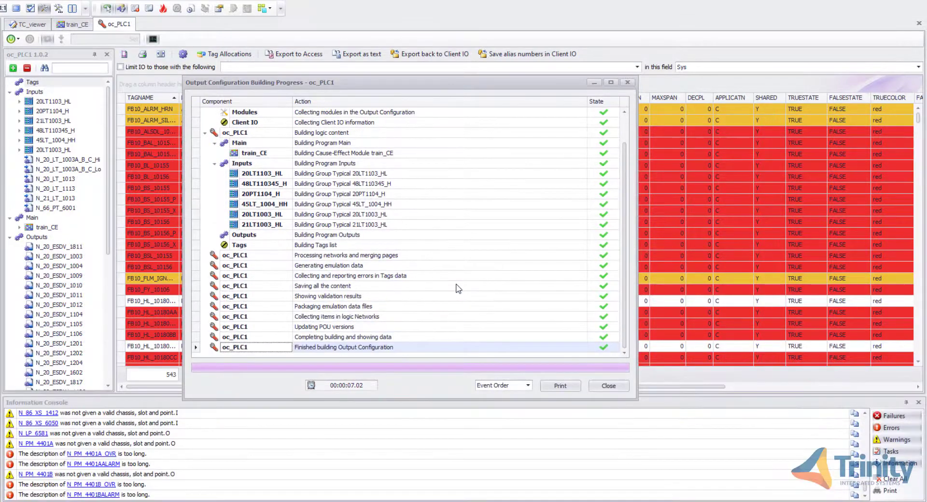
{"action": "left_click", "coordinate": [596, 389]}
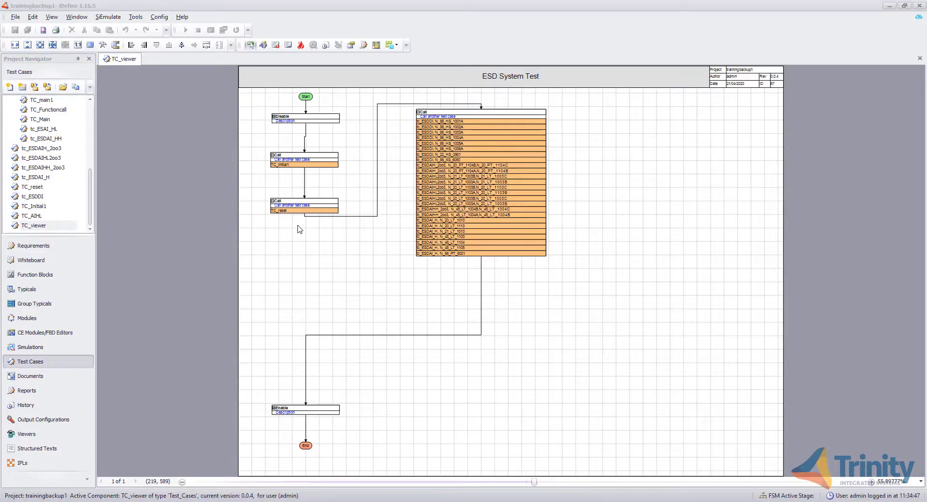
Step: Load revision 1.0.2 of oc_PLC1 into the SiEmulate Controller, start the emulation and minimize the controller
{"action": "left_click", "coordinate": [109, 17]}
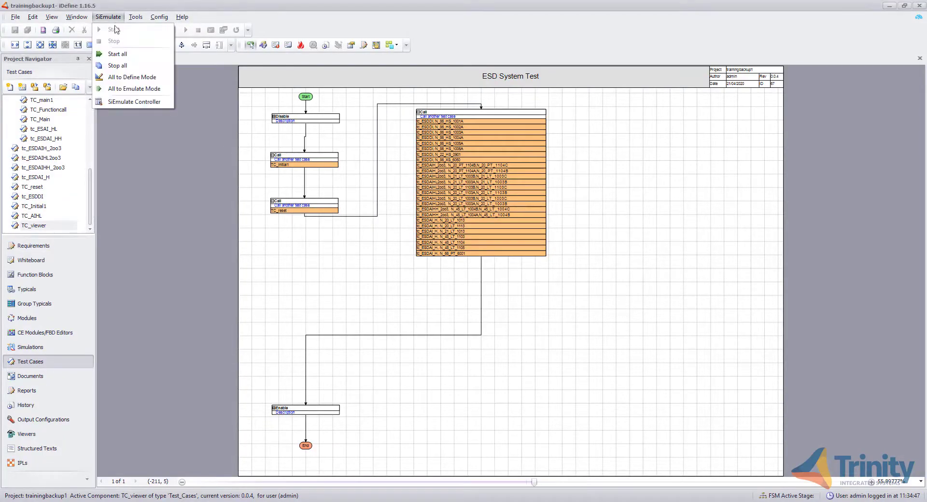
{"action": "left_click", "coordinate": [132, 101]}
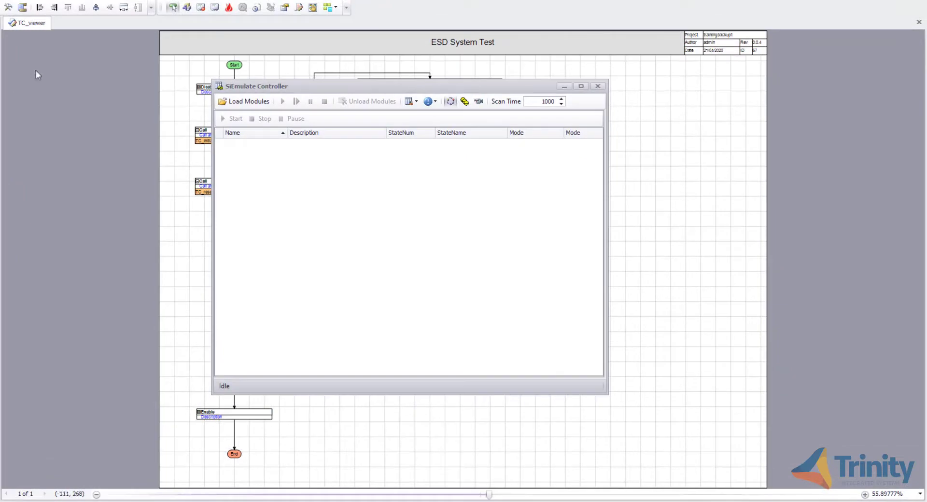
{"action": "left_click", "coordinate": [234, 102]}
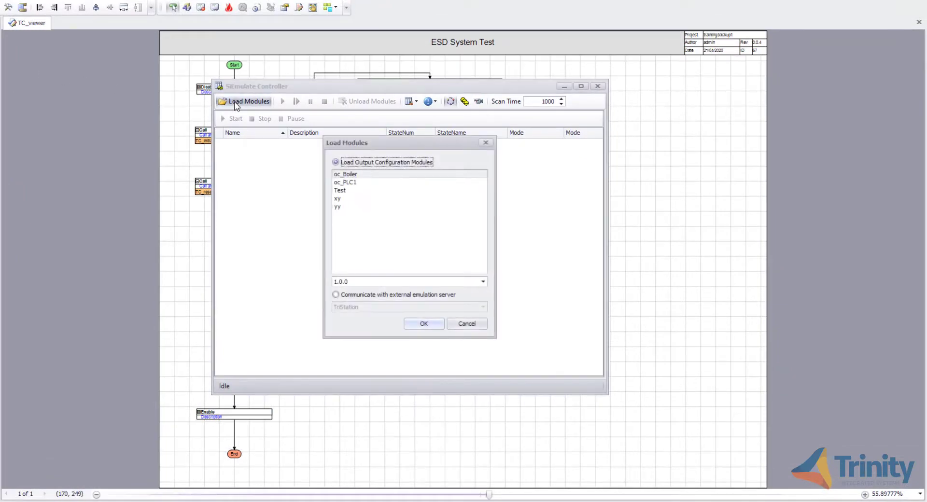
{"action": "left_click", "coordinate": [349, 183]}
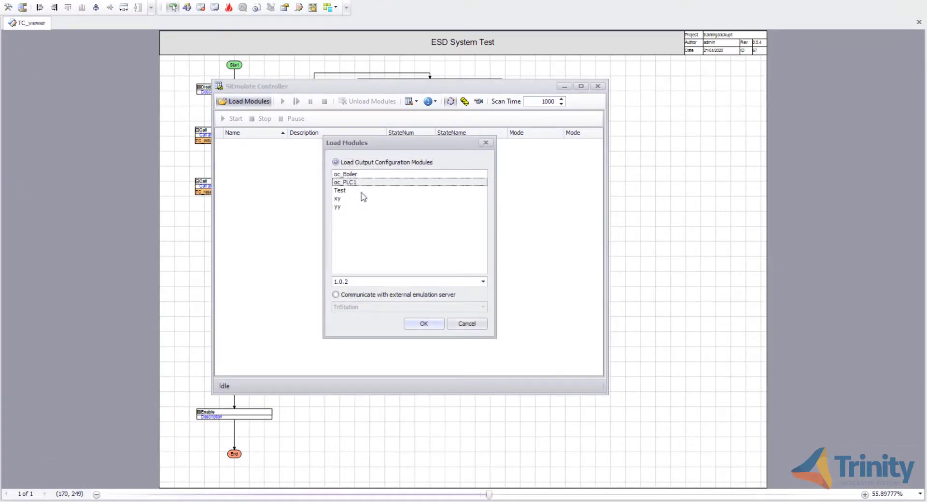
{"action": "left_click", "coordinate": [483, 282]}
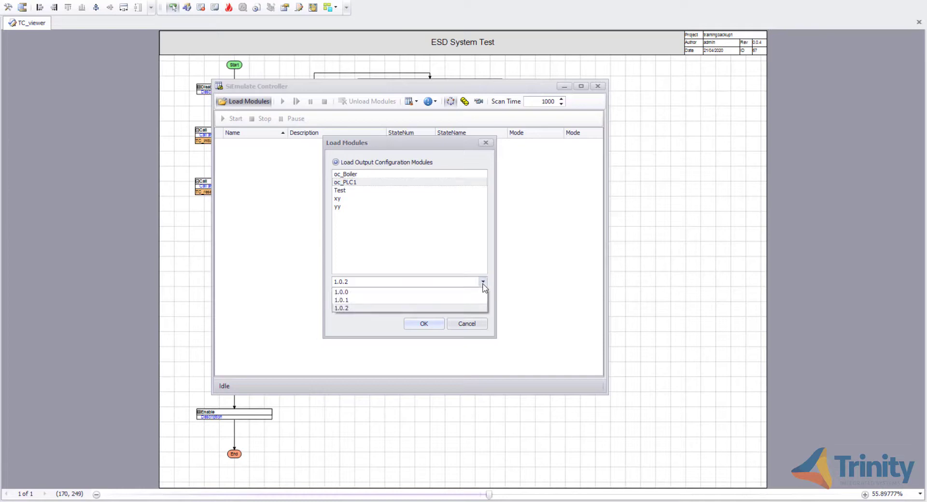
{"action": "left_click", "coordinate": [418, 309]}
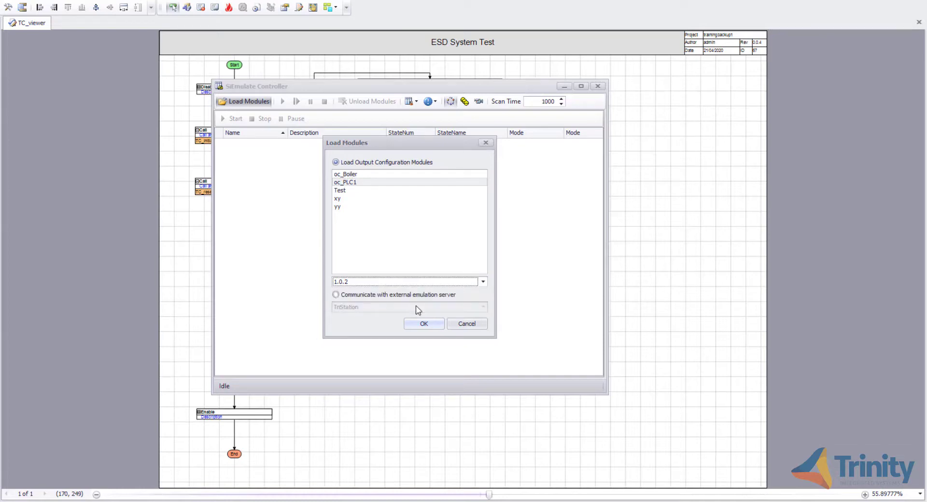
{"action": "left_click", "coordinate": [430, 326]}
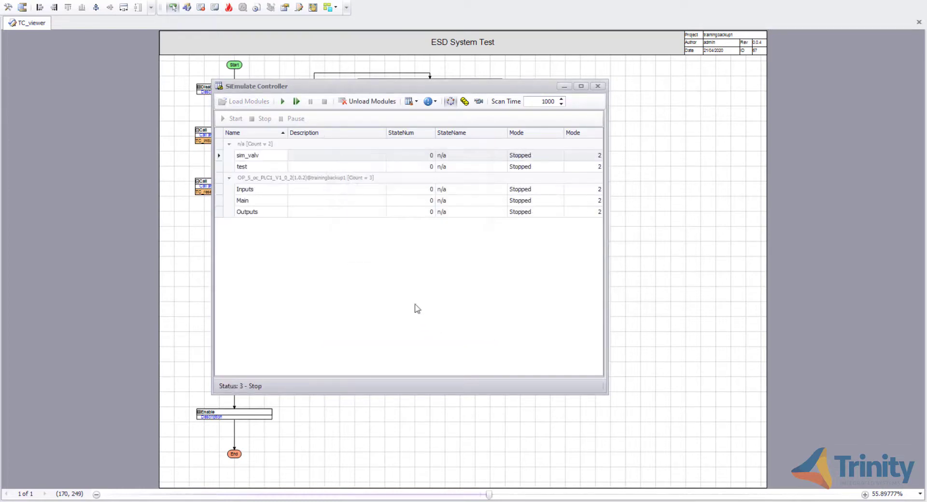
{"action": "left_click", "coordinate": [283, 101]}
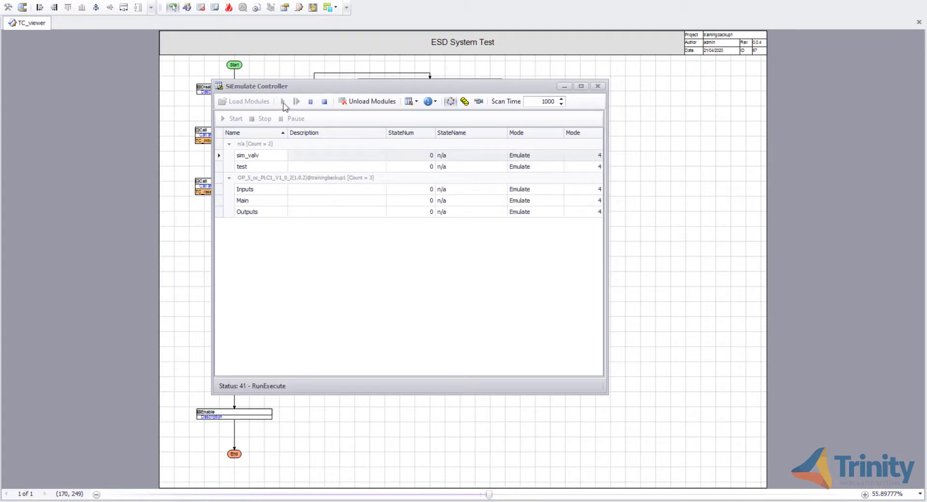
{"action": "left_click", "coordinate": [564, 86]}
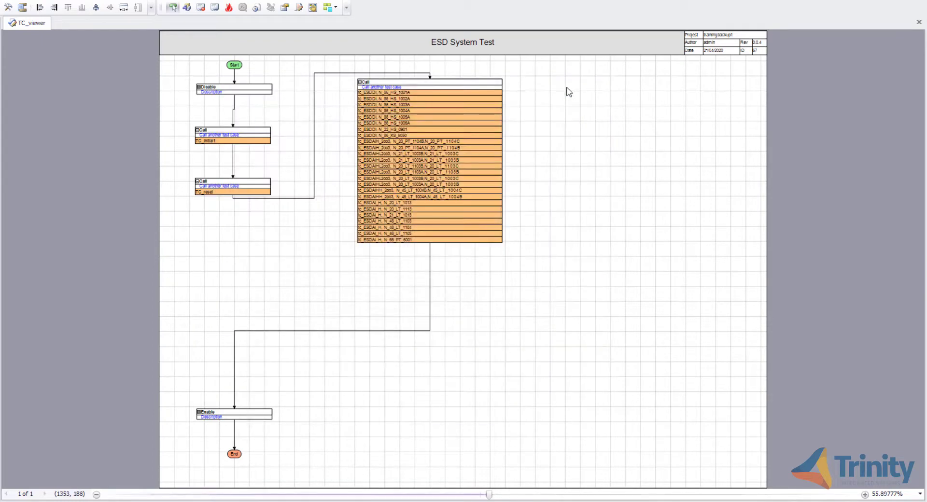
Step: Generate the test case commands for the TC_viewer ESD System Test and run the full command sequence continuously
{"action": "left_click", "coordinate": [8, 7]}
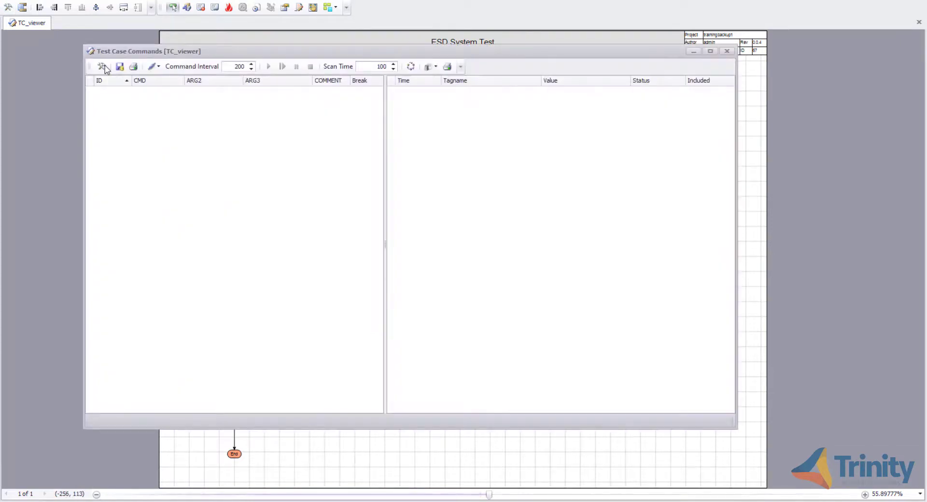
{"action": "left_click", "coordinate": [105, 69]}
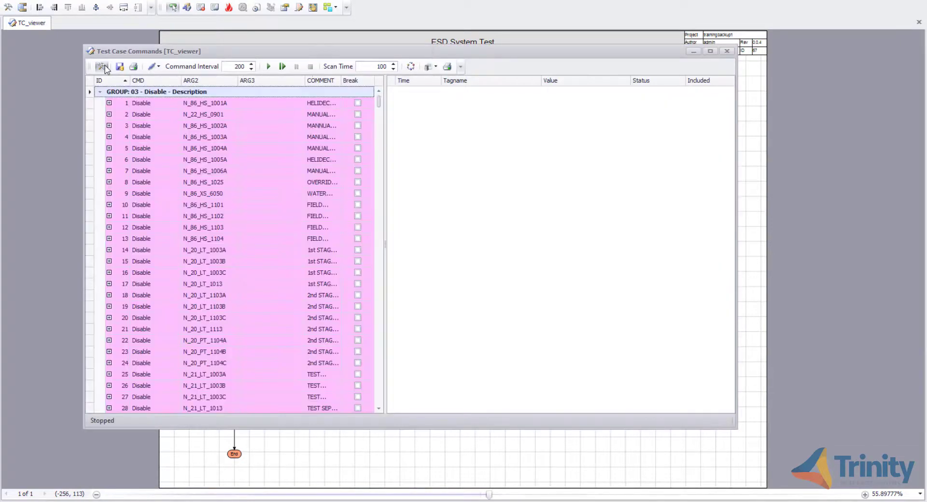
{"action": "left_click", "coordinate": [269, 67]}
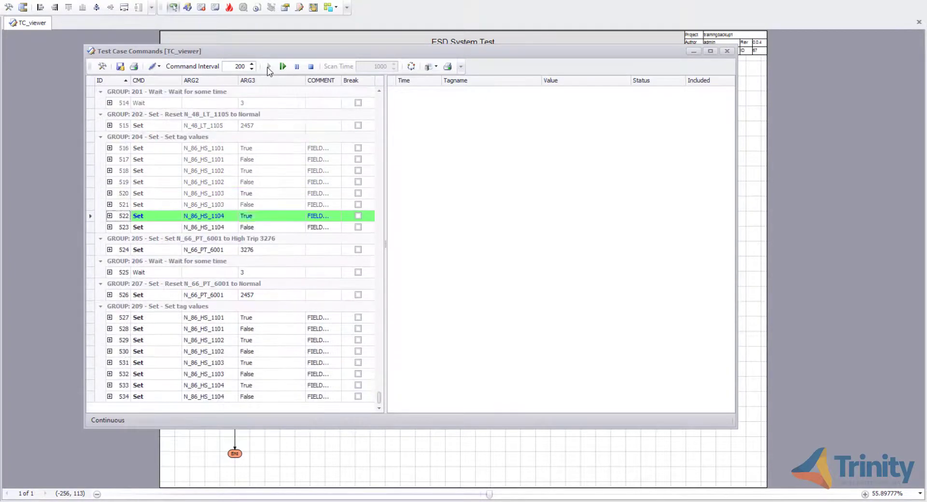
Step: Create an archive of the test scripts and results with the description "ESD Test Results 2"
{"action": "left_click", "coordinate": [431, 66]}
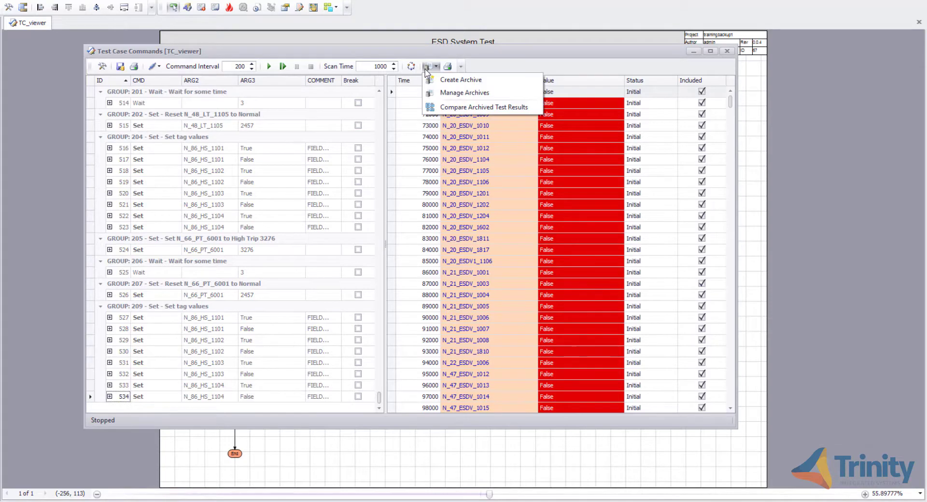
{"action": "left_click", "coordinate": [445, 87]}
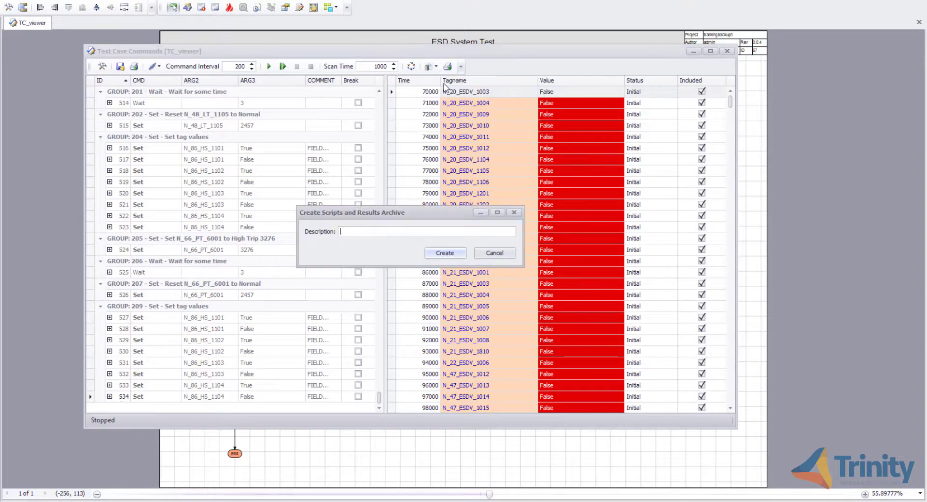
{"action": "type", "text": "ESD Test Results 2"}
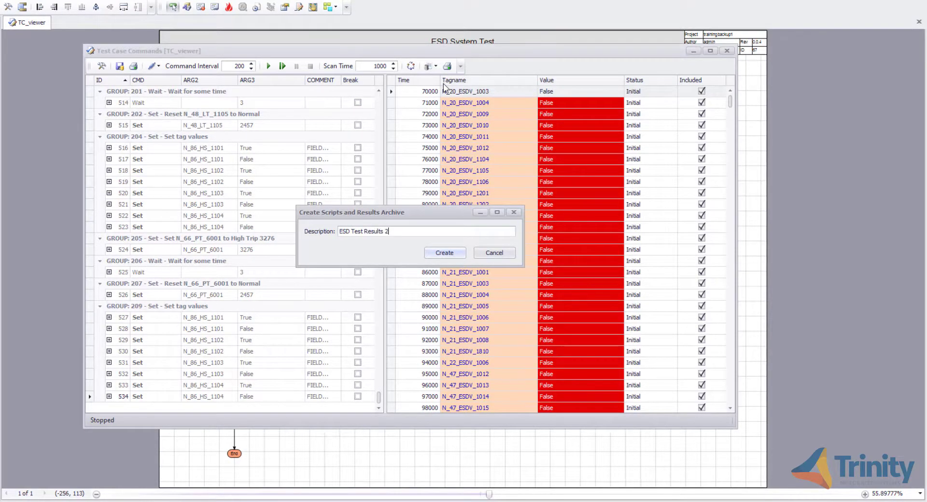
{"action": "left_click", "coordinate": [443, 253]}
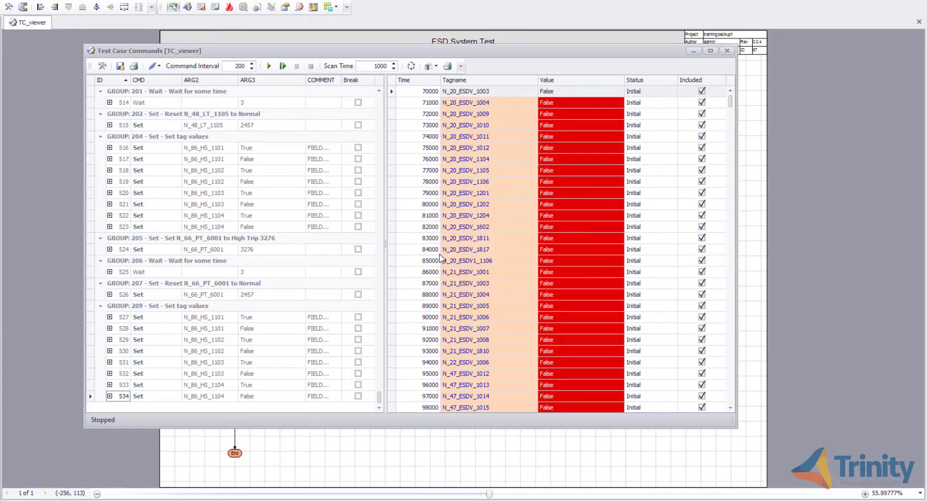
Step: Load and compare the archived test results, with "ESD Test results 1" as first archive and "ESD Test Results 2" as second
{"action": "left_click", "coordinate": [433, 67]}
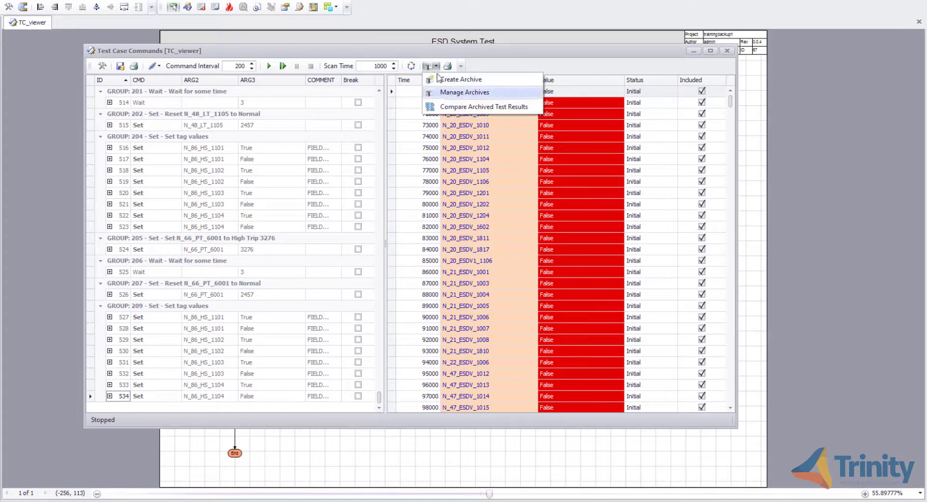
{"action": "left_click", "coordinate": [456, 110]}
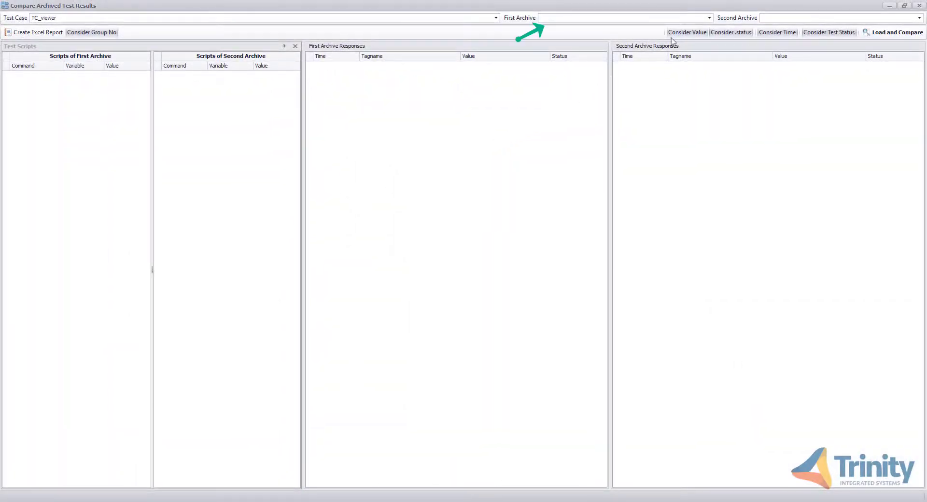
{"action": "left_click", "coordinate": [709, 18]}
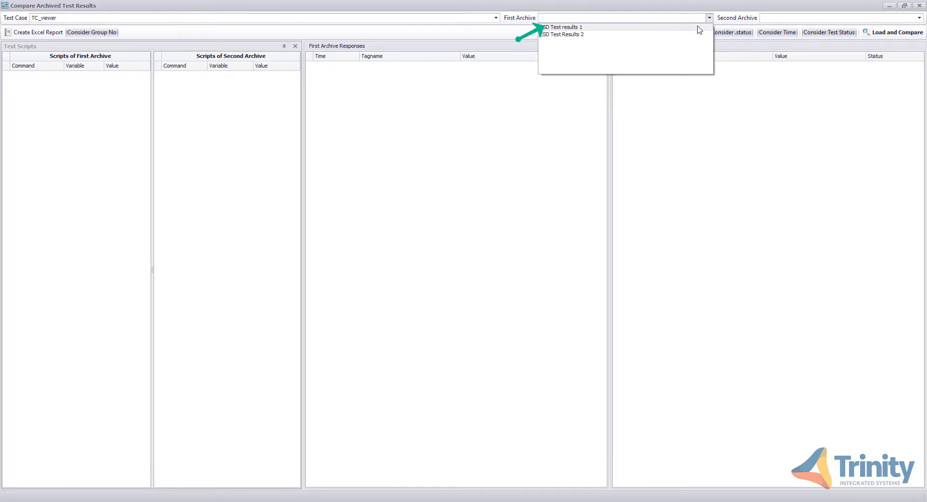
{"action": "left_click", "coordinate": [698, 28]}
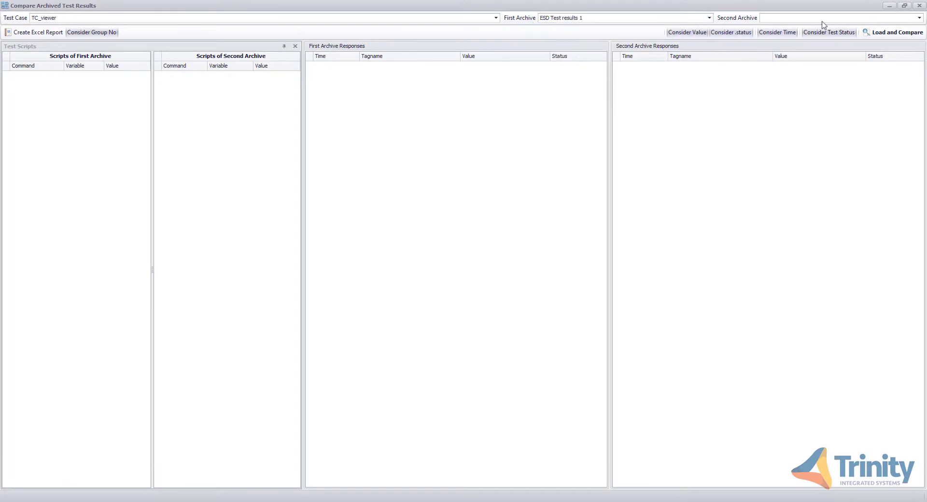
{"action": "left_click", "coordinate": [920, 18]}
{"action": "left_click", "coordinate": [872, 37]}
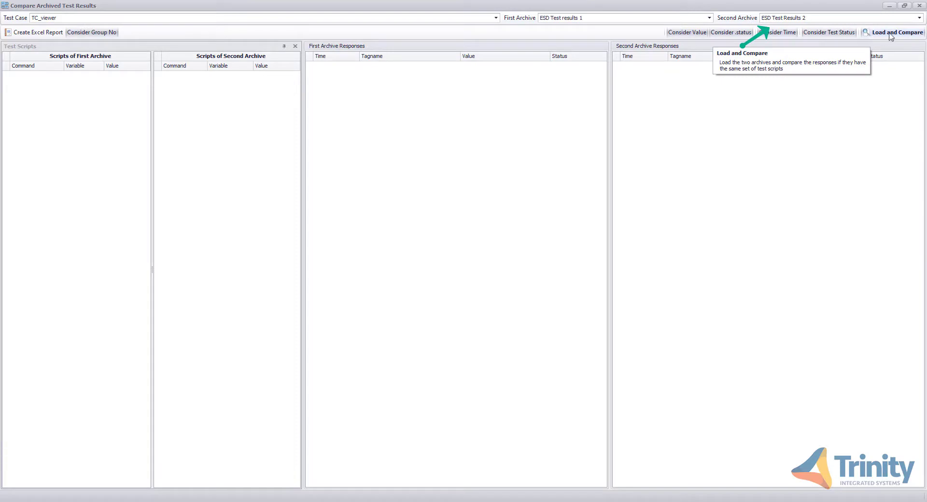
{"action": "left_click", "coordinate": [891, 35]}
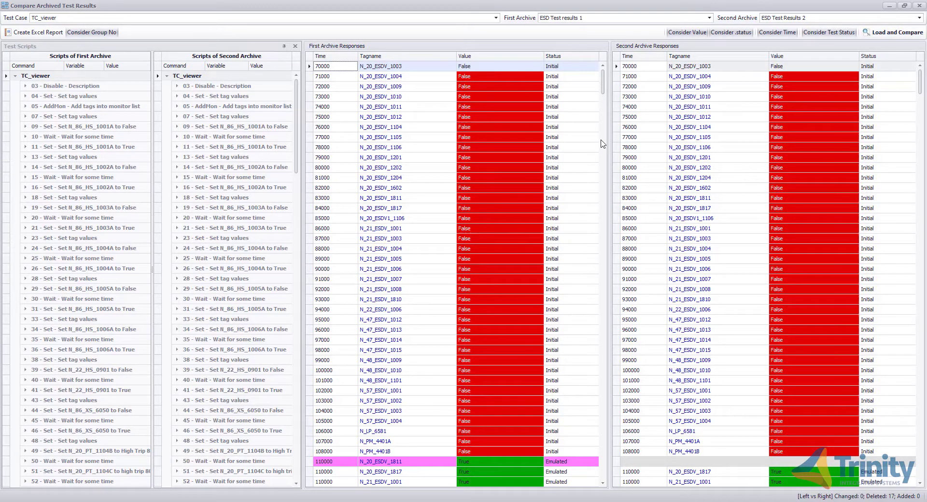
Step: Examine the highlighted differences between the first and second archive responses along the test timeline
{"action": "scroll", "coordinate": [603, 144], "scroll_direction": "down", "scroll_amount": 5}
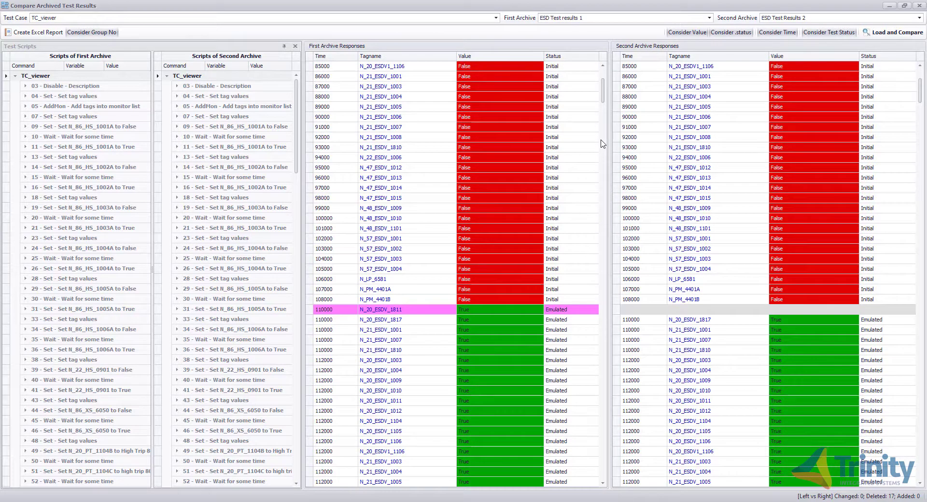
{"action": "scroll", "coordinate": [603, 144], "scroll_direction": "down", "scroll_amount": 10}
{"action": "scroll", "coordinate": [603, 144], "scroll_direction": "down", "scroll_amount": 7}
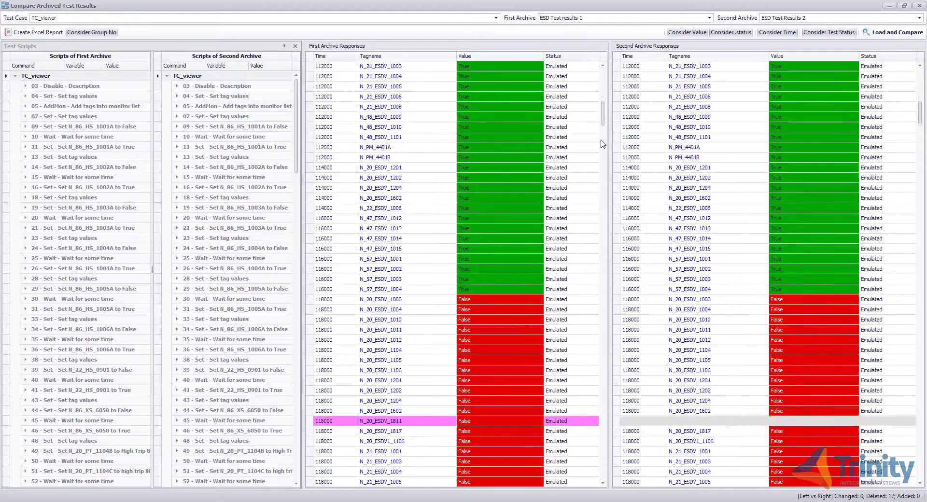
{"action": "scroll", "coordinate": [603, 144], "scroll_direction": "down", "scroll_amount": 4}
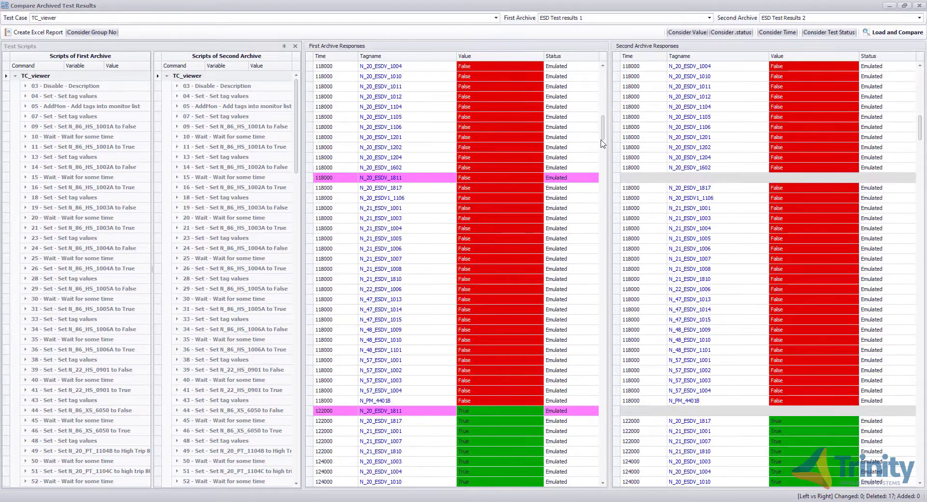
{"action": "scroll", "coordinate": [603, 144], "scroll_direction": "down", "scroll_amount": 12}
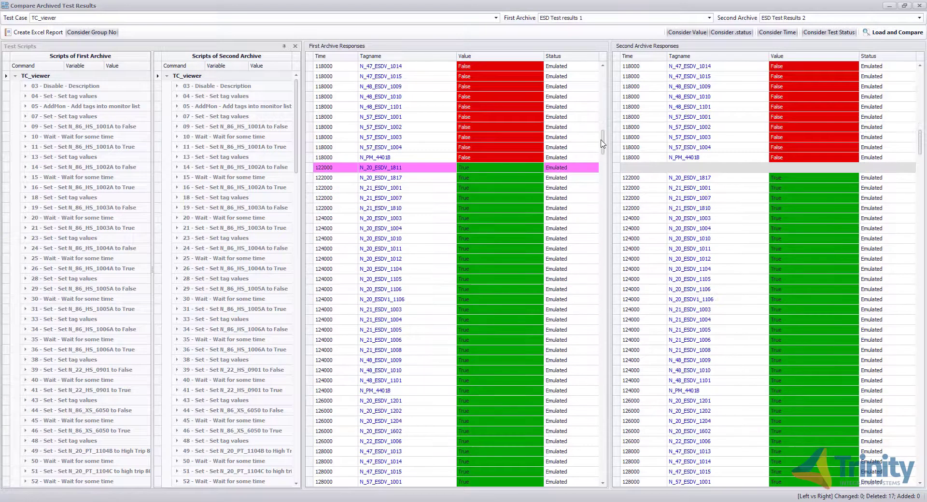
{"action": "scroll", "coordinate": [603, 144], "scroll_direction": "down", "scroll_amount": 8}
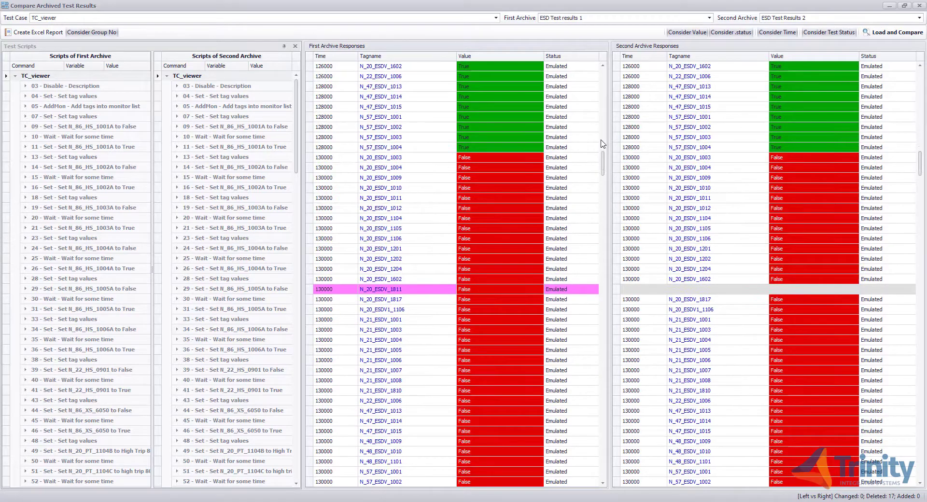